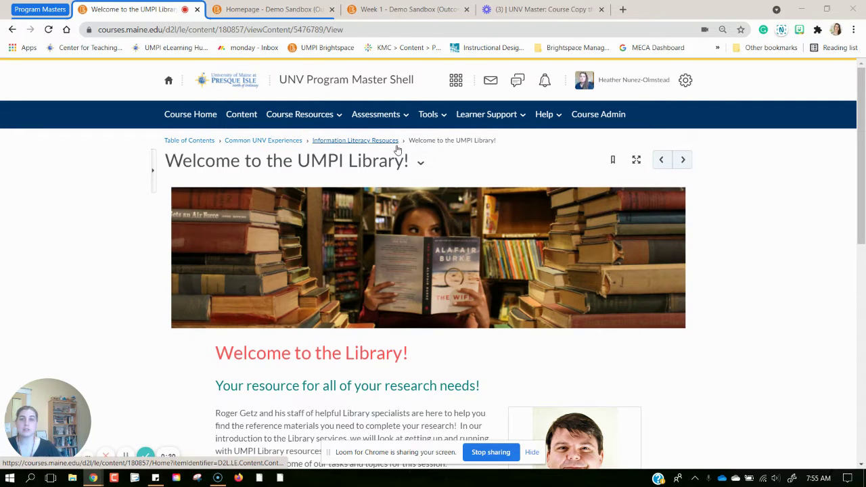
Scroll through the Welcome to the UMPI Library page, then advance to the next topic
scroll(725, 254, down, 2)
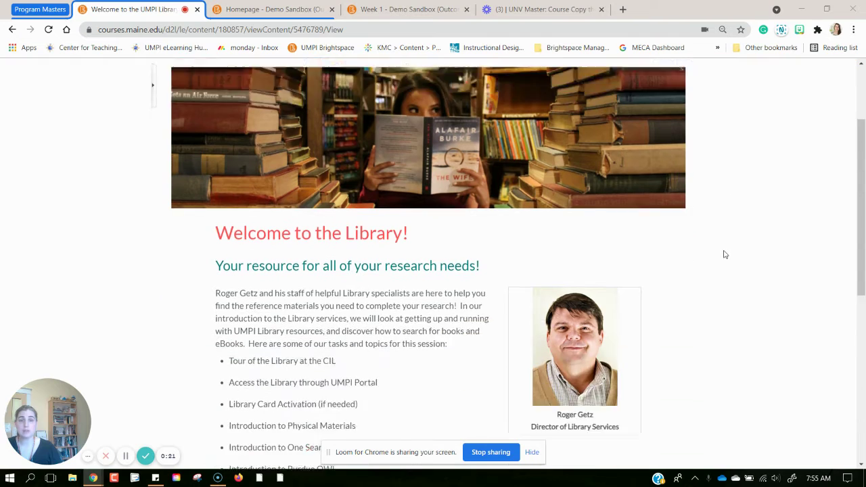
scroll(726, 254, down, 2)
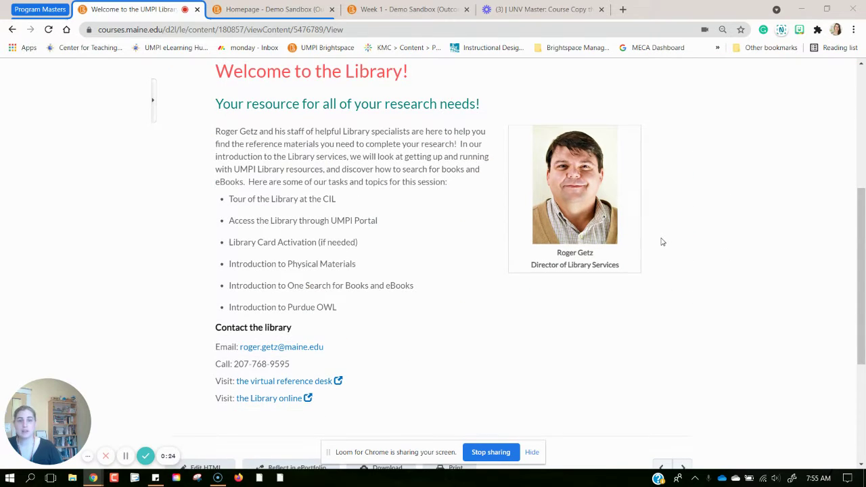
scroll(662, 242, down, 2)
click(689, 364)
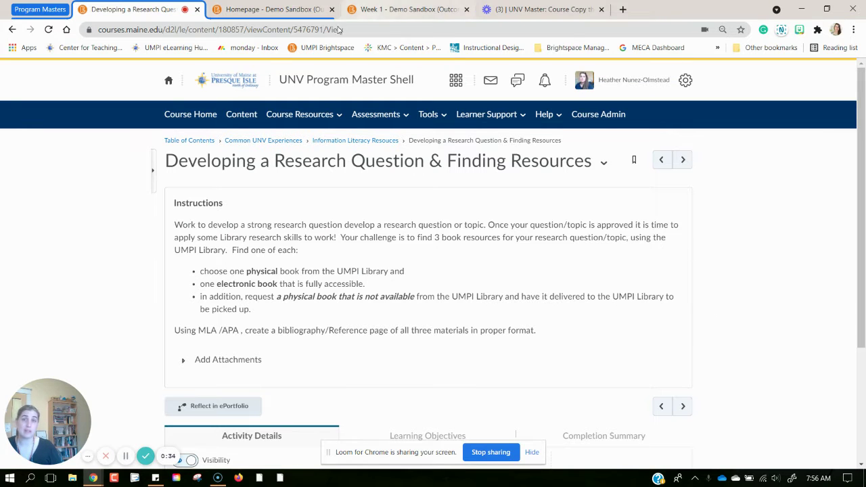
Switch to the Week 1 - Demo Sandbox browser tab
click(409, 10)
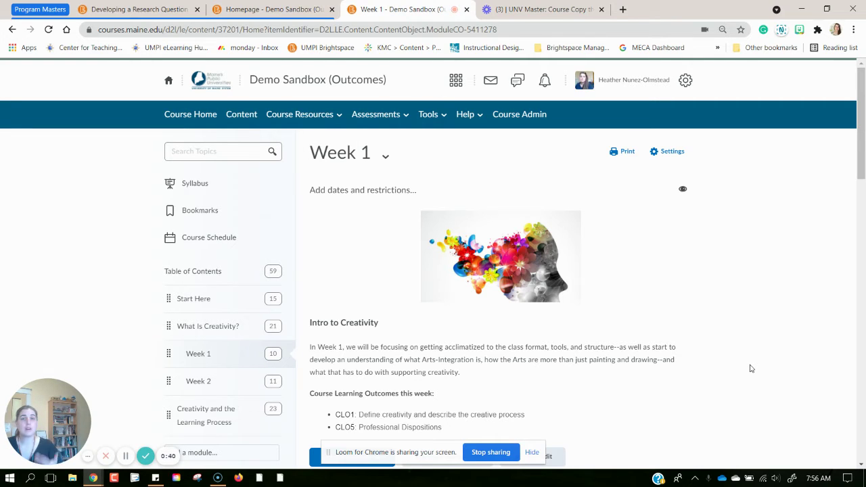
From the Demo Sandbox Table of Contents, choose Import Course, then Copy Existing Course
click(192, 272)
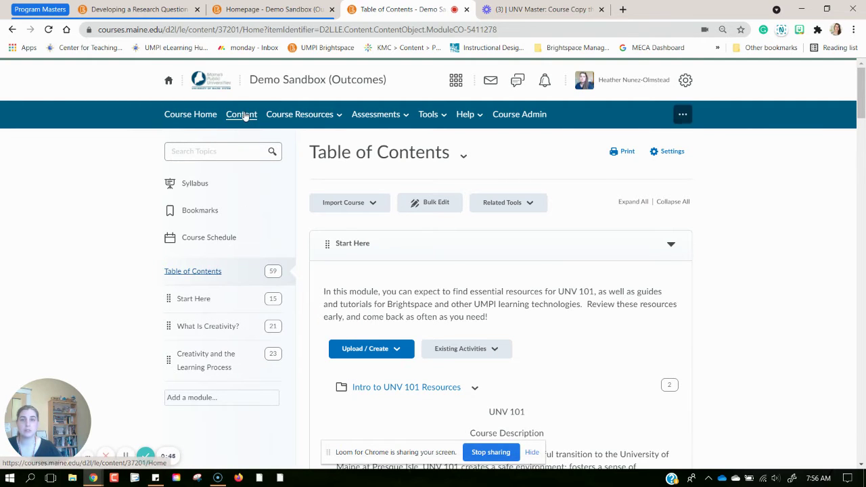
mouse_move(242, 114)
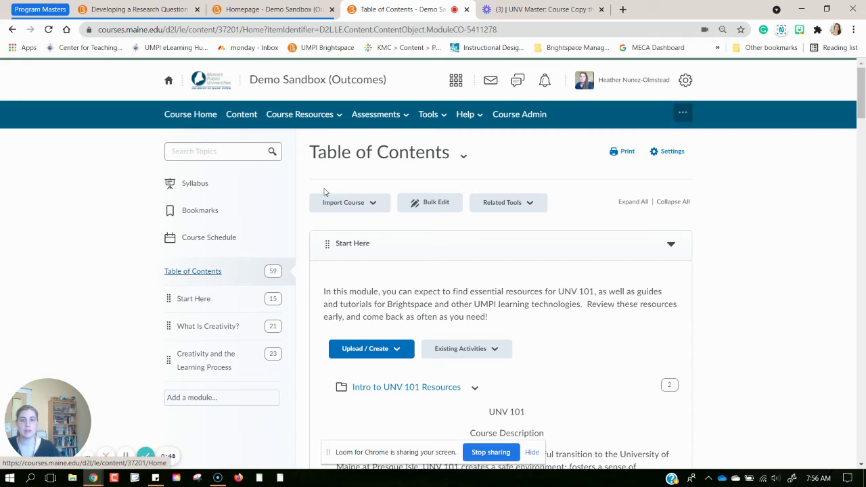
click(361, 207)
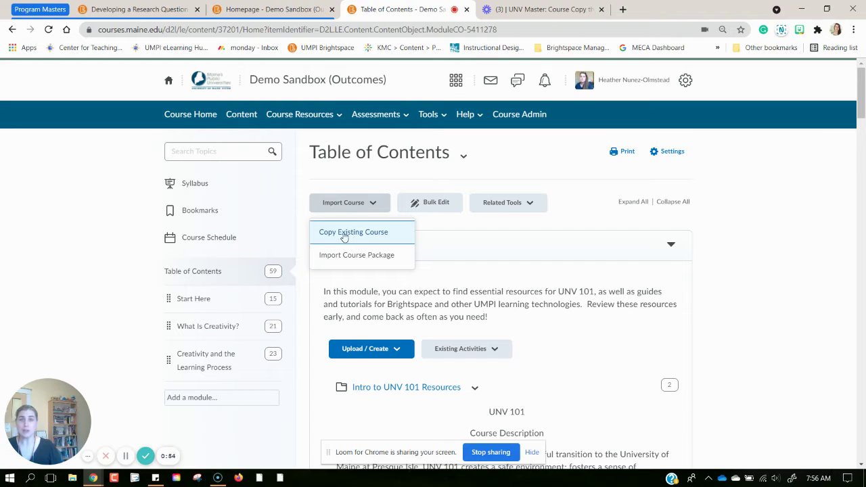
click(352, 233)
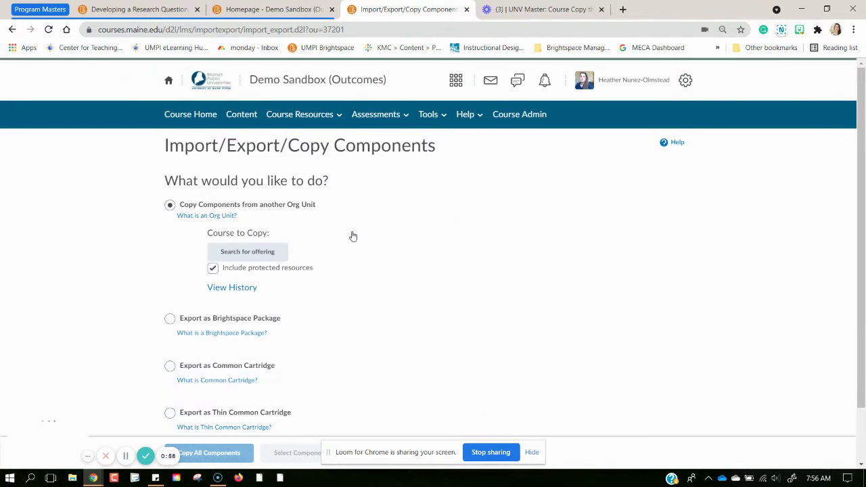
Search offerings for 'UNV Master' and add UNV Program Master Shell as the copy source
click(273, 261)
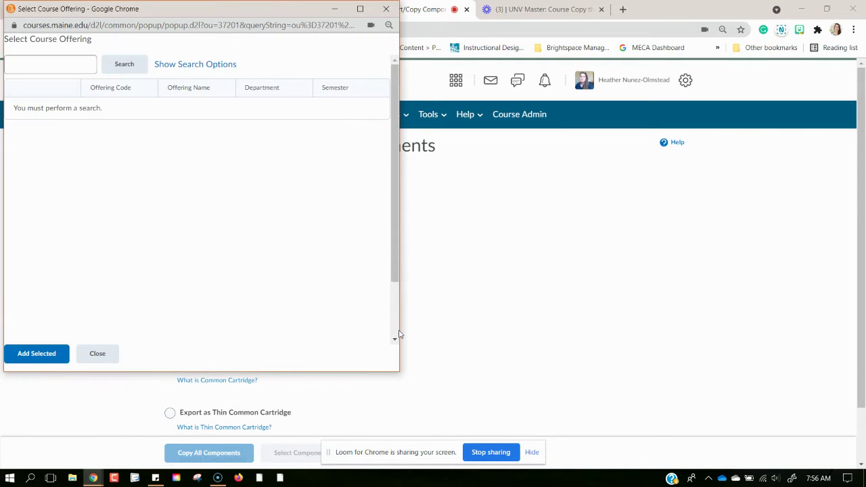
mouse_move(400, 354)
mouse_down()
mouse_move(668, 407)
mouse_move(732, 408)
mouse_up()
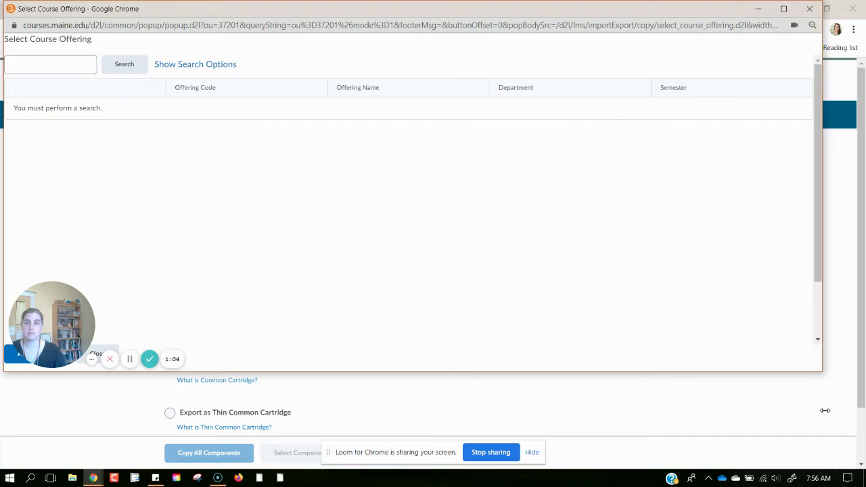
drag(615, 374, 623, 437)
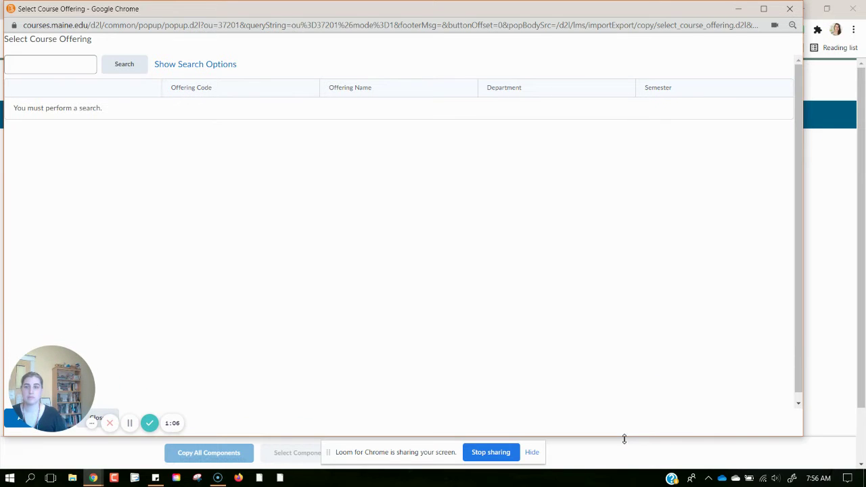
drag(34, 354, 69, 352)
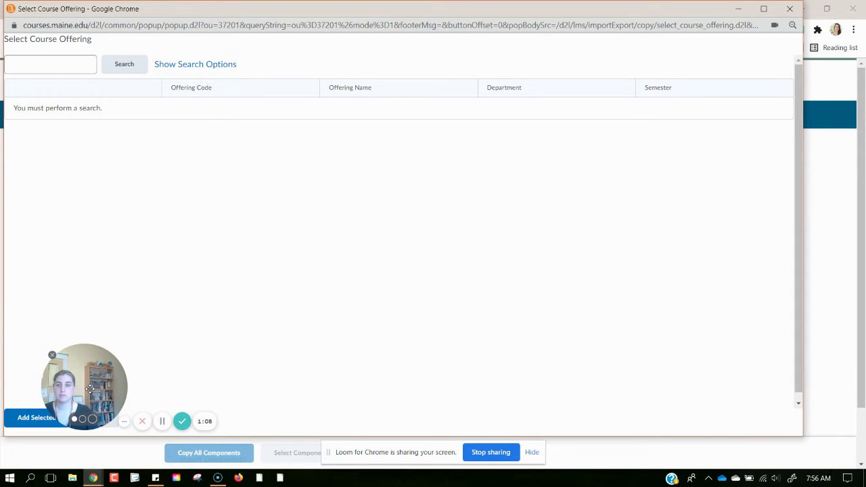
click(62, 68)
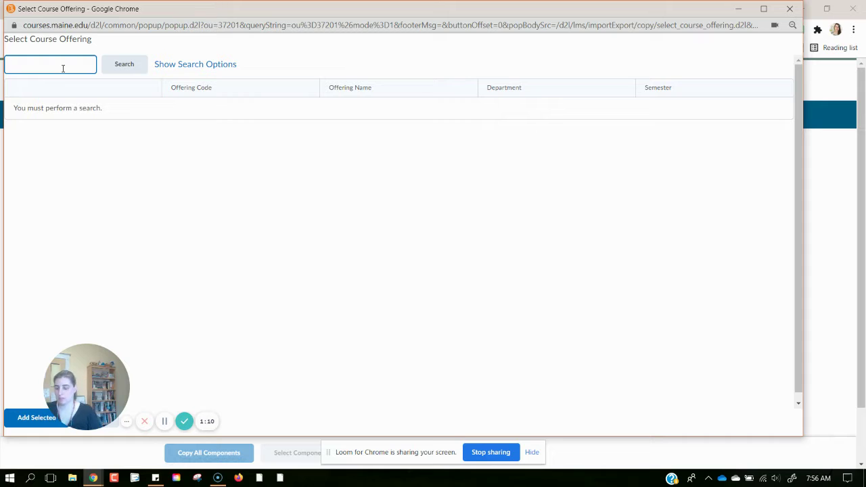
text(UNV Ma)
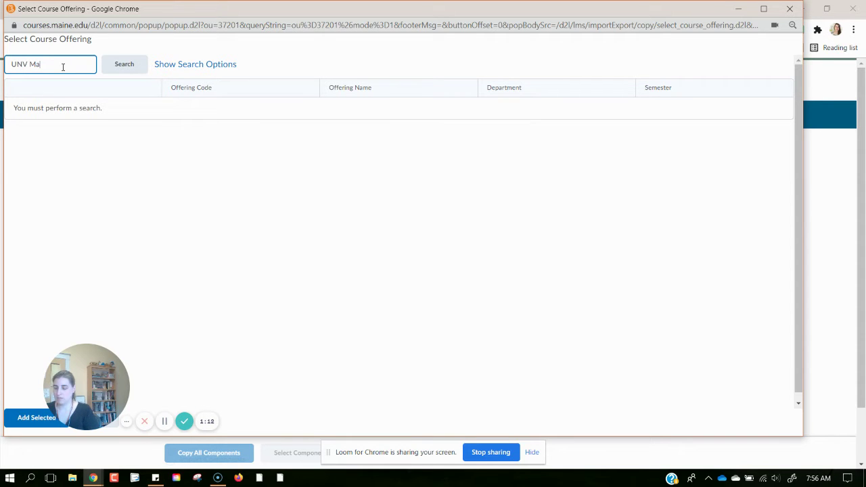
text(ster)
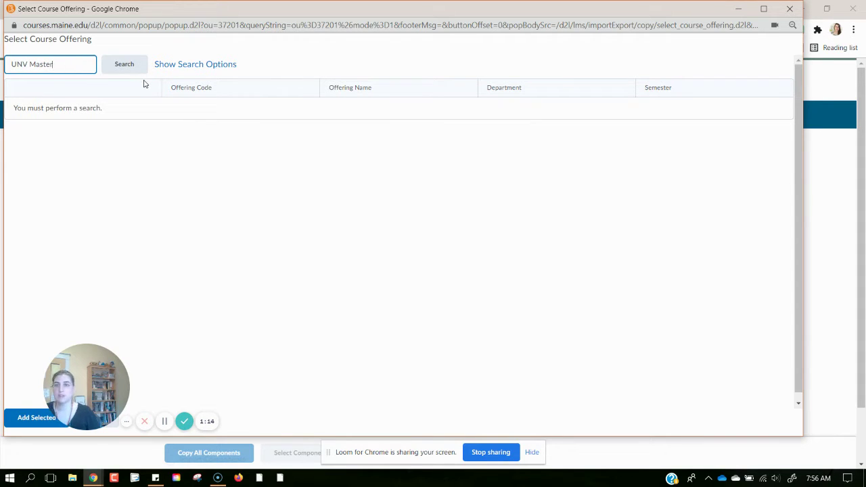
click(134, 73)
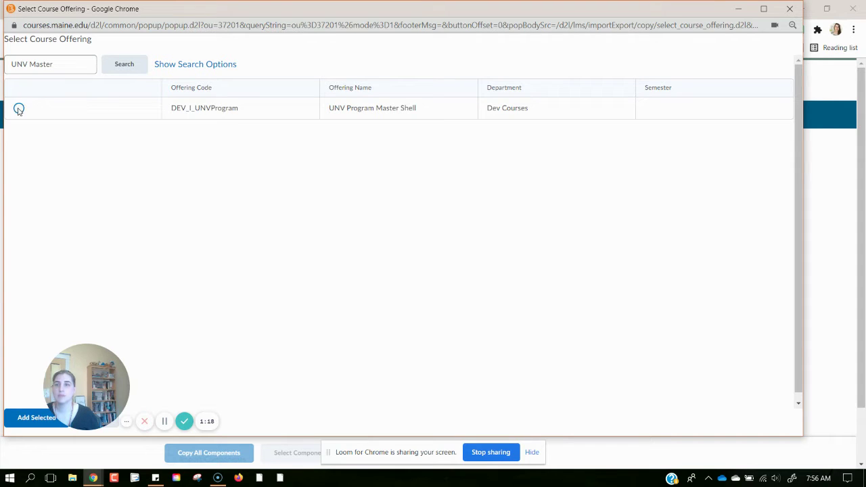
click(19, 109)
click(27, 425)
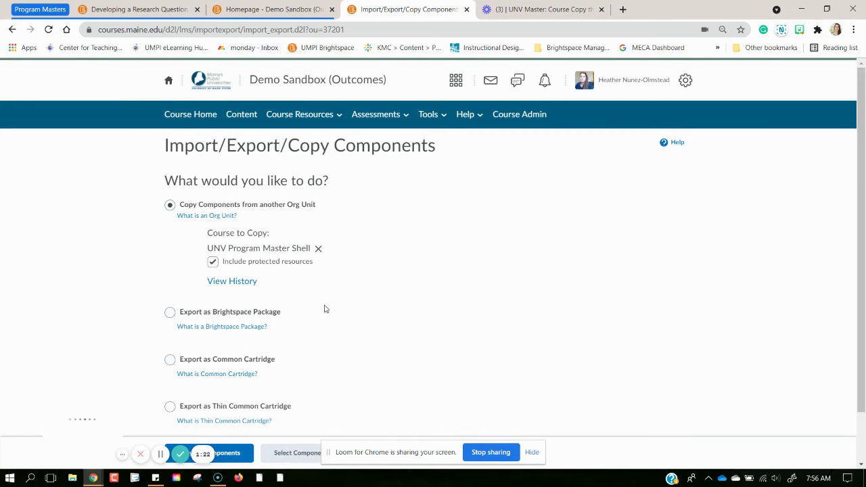
Mark Content and Assignments to copy as individually selected items, then continue
click(283, 459)
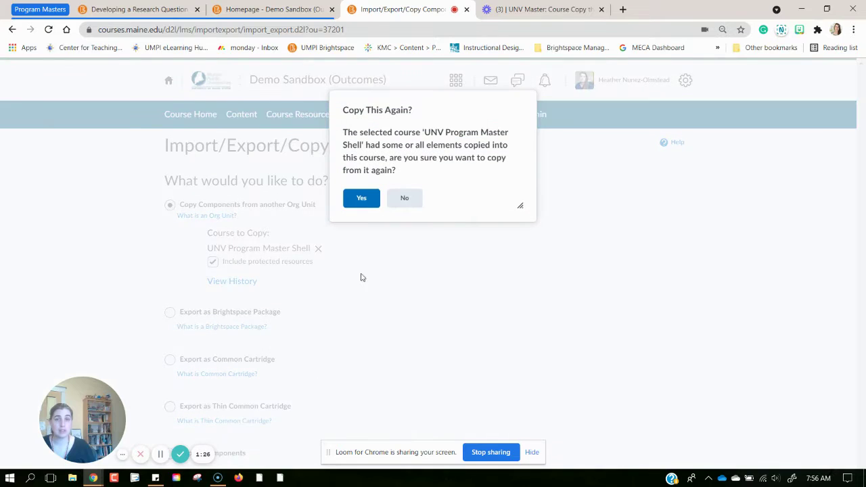
click(364, 203)
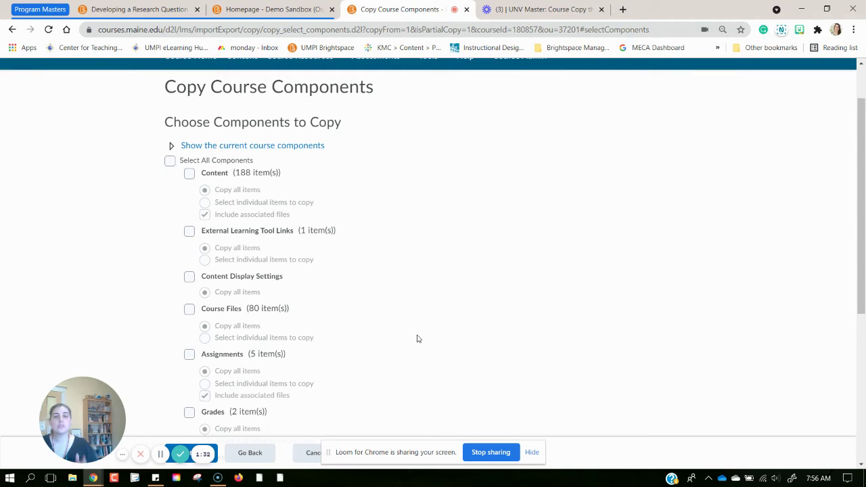
click(189, 174)
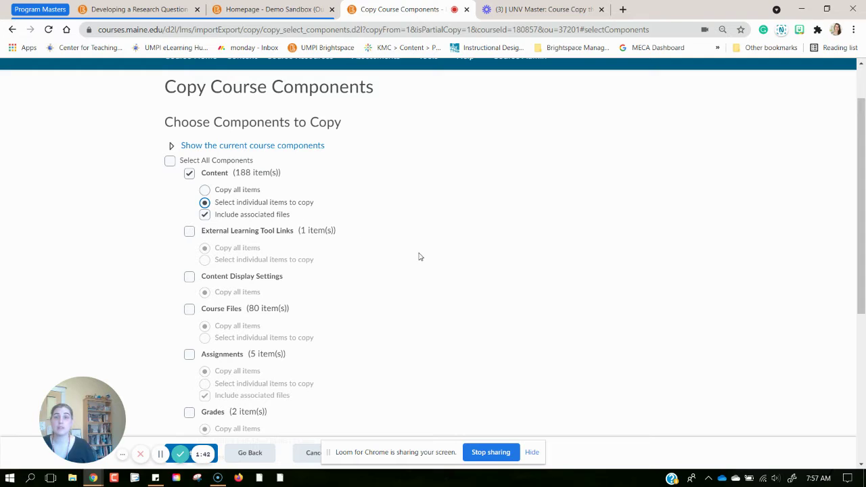
scroll(406, 254, down, 2)
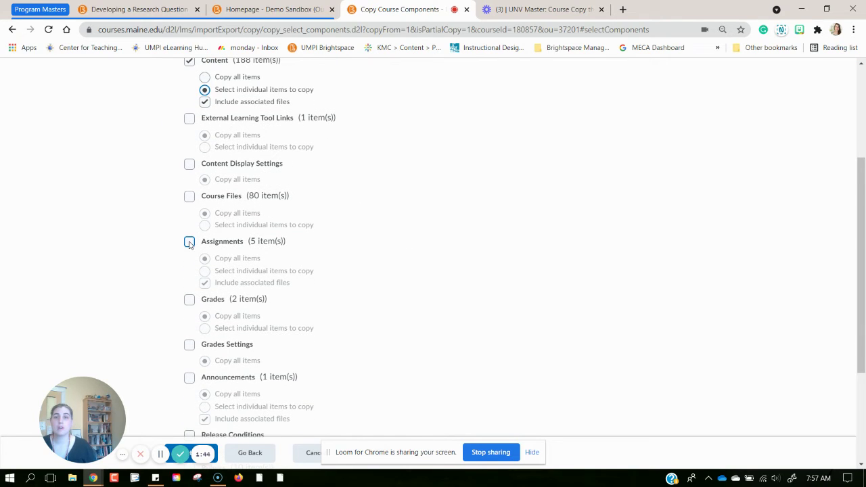
click(189, 242)
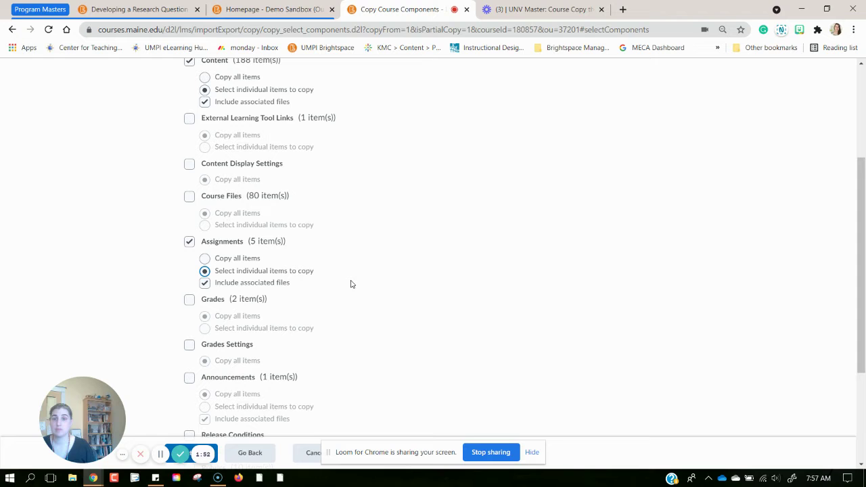
scroll(380, 276, down, 1)
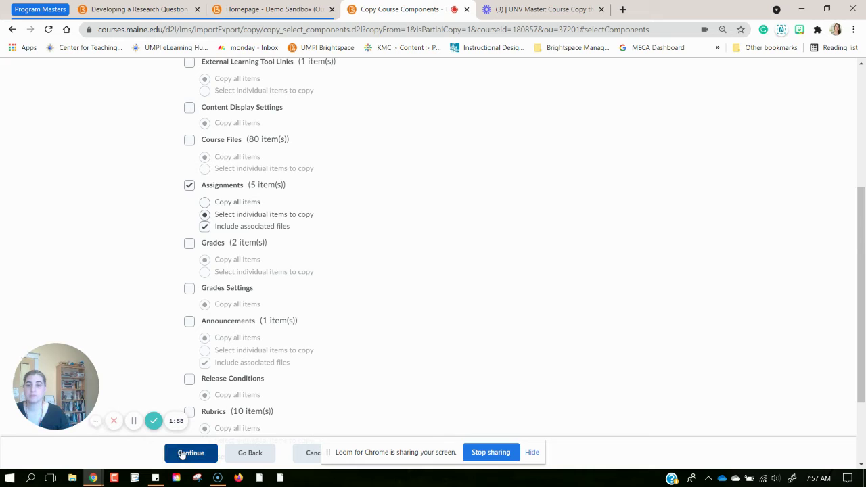
click(181, 455)
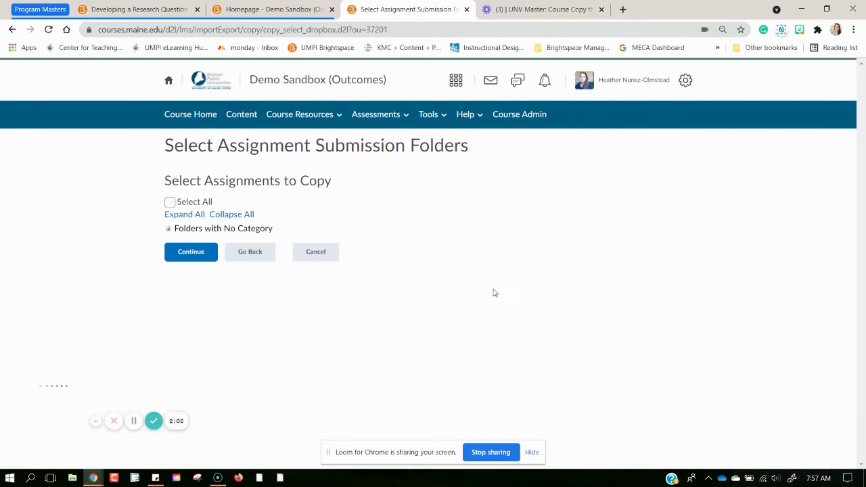
Select the Developing a Research Question & Finding Resources assignment under Folders with No Category and continue
click(169, 229)
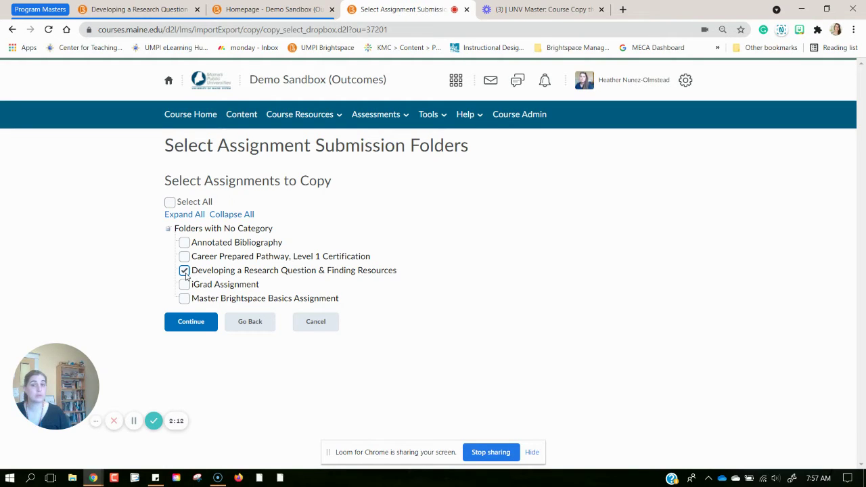
click(199, 324)
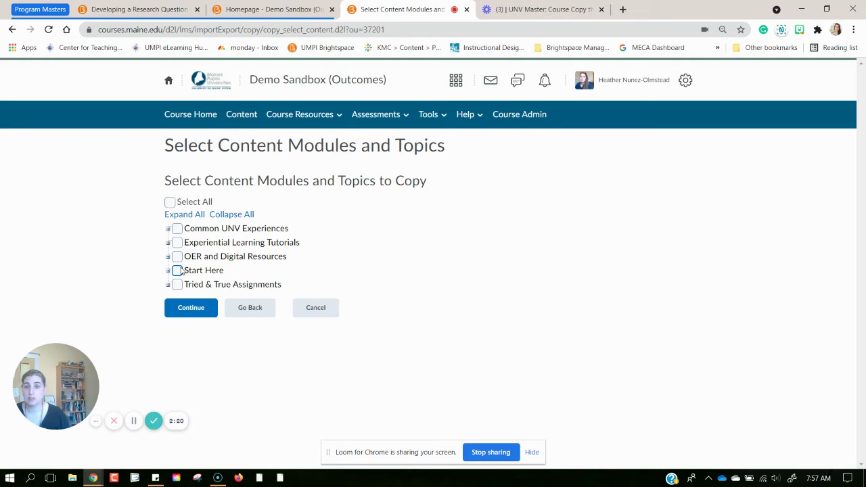
Select Welcome to the UMPI Library! under Common UNV Experiences > Information Literacy Resouces and continue
click(168, 229)
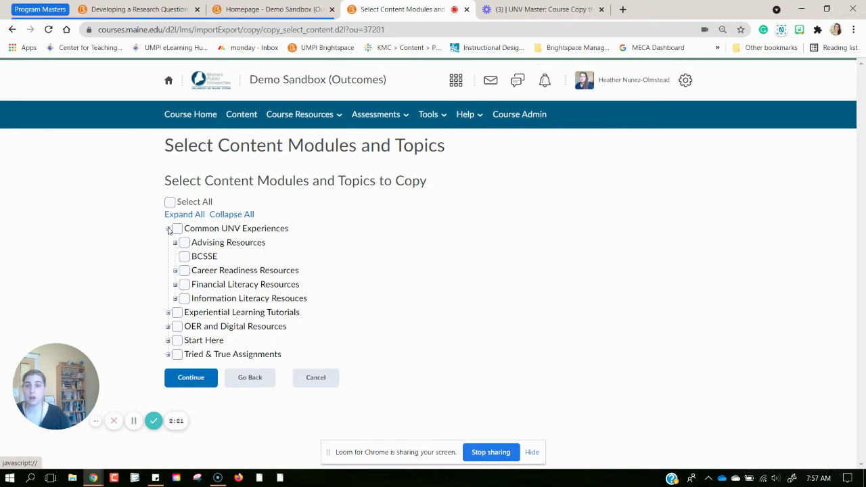
click(175, 299)
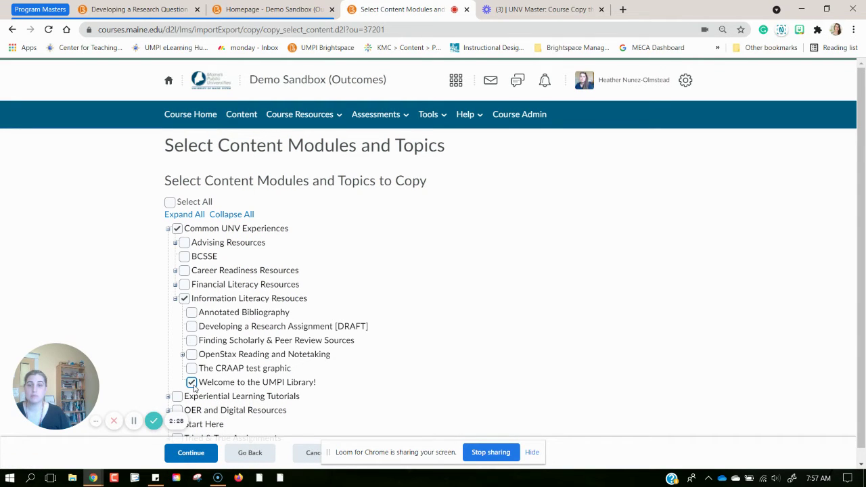
click(193, 453)
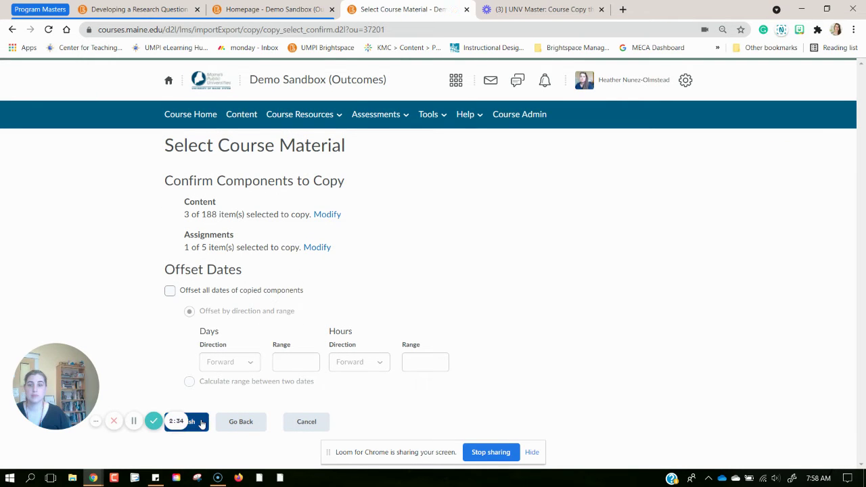
Finish the copy on the Confirm Components to Copy page
click(201, 422)
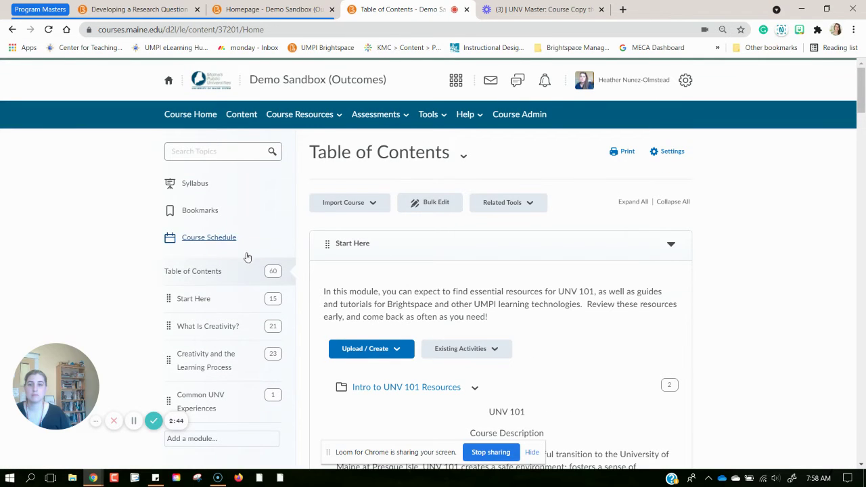
Open Common UNV Experiences and scroll to the Welcome to the UMPI Library! page under Information Literacy Resouces
click(201, 399)
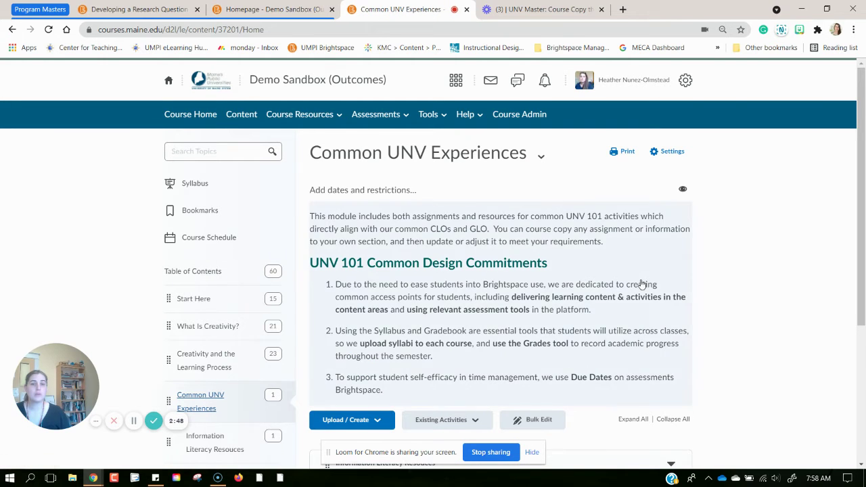
scroll(643, 285, down, 2)
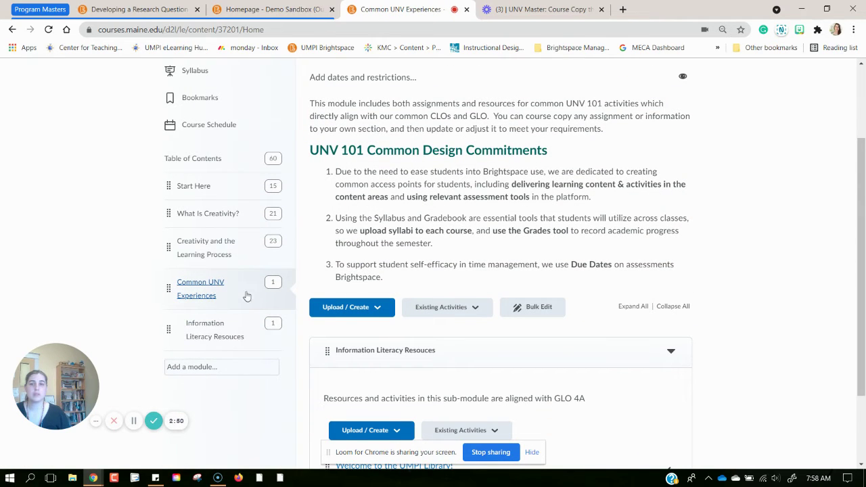
scroll(758, 305, down, 1)
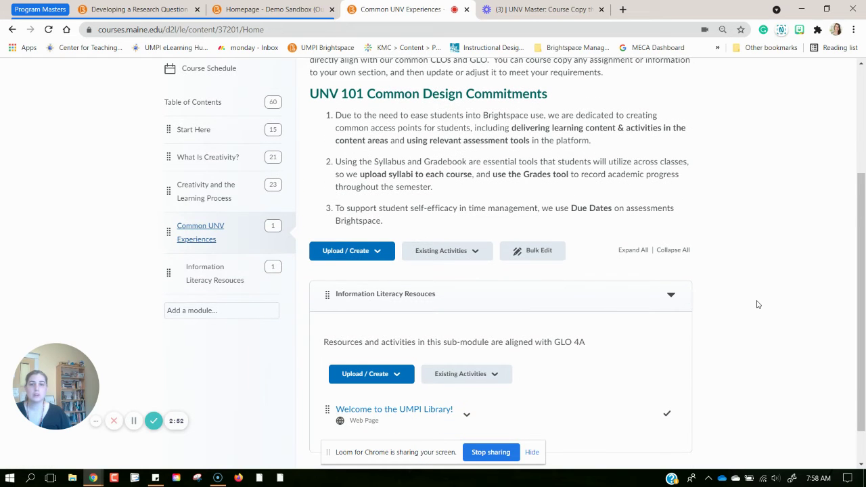
scroll(758, 304, up, 1)
scroll(759, 304, up, 1)
scroll(759, 305, down, 1)
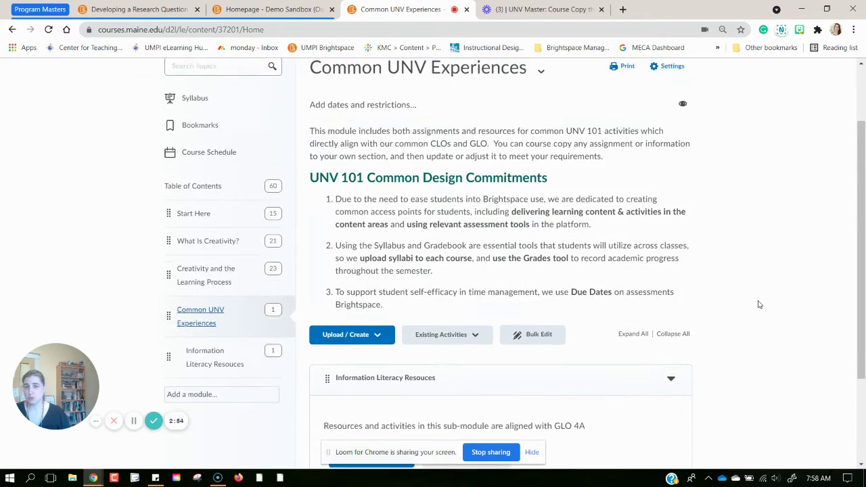
scroll(804, 285, down, 1)
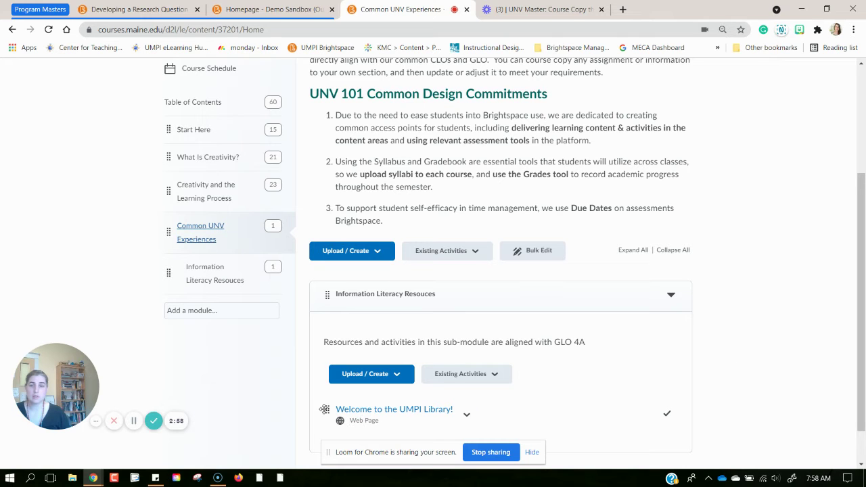
Drag Welcome to the UMPI Library! into the What Is Creativity? module
drag(325, 410, 188, 157)
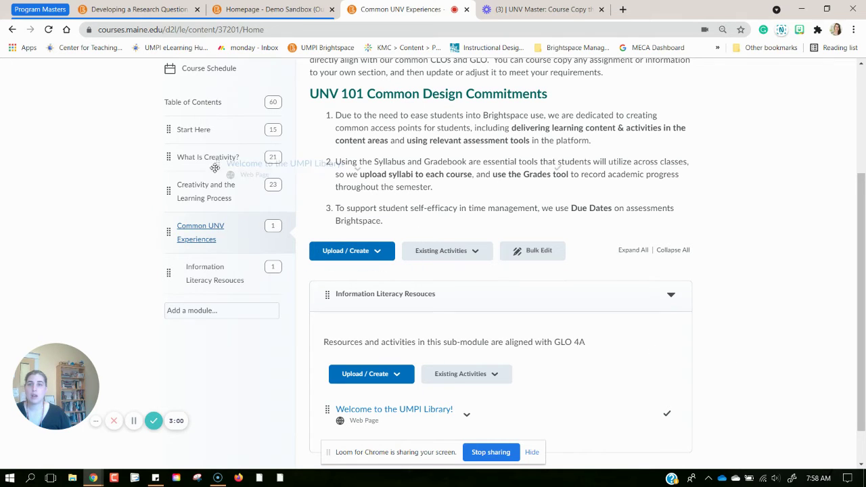
drag(186, 156, 172, 157)
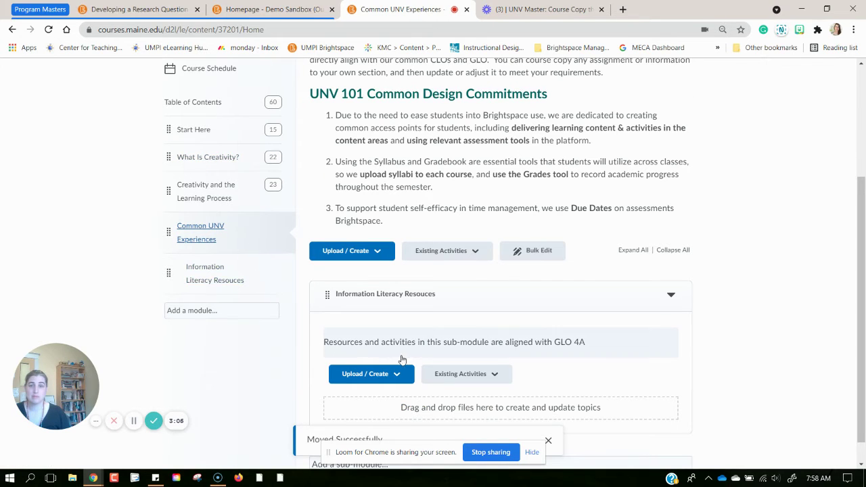
scroll(449, 287, up, 2)
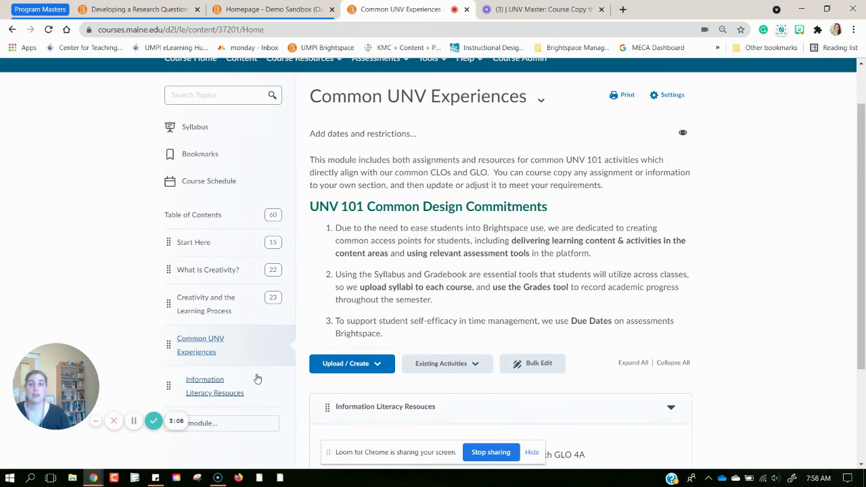
Delete the now-empty Information Literacy Resouces sub-module
click(205, 394)
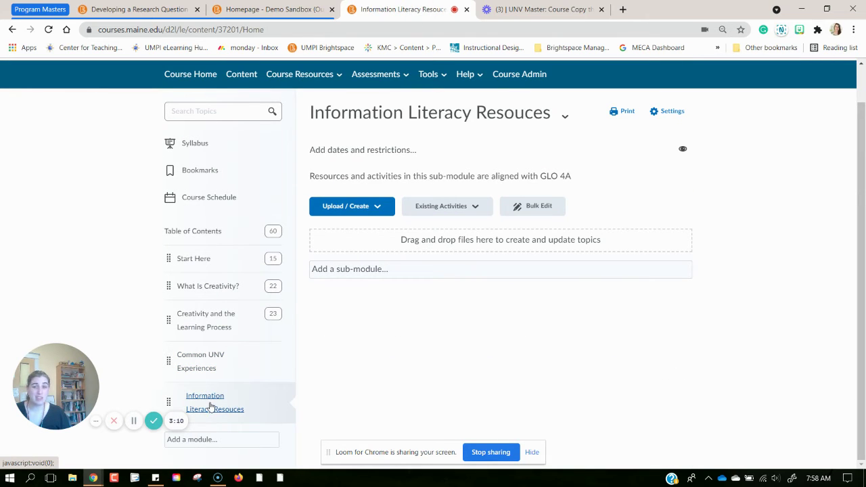
click(565, 116)
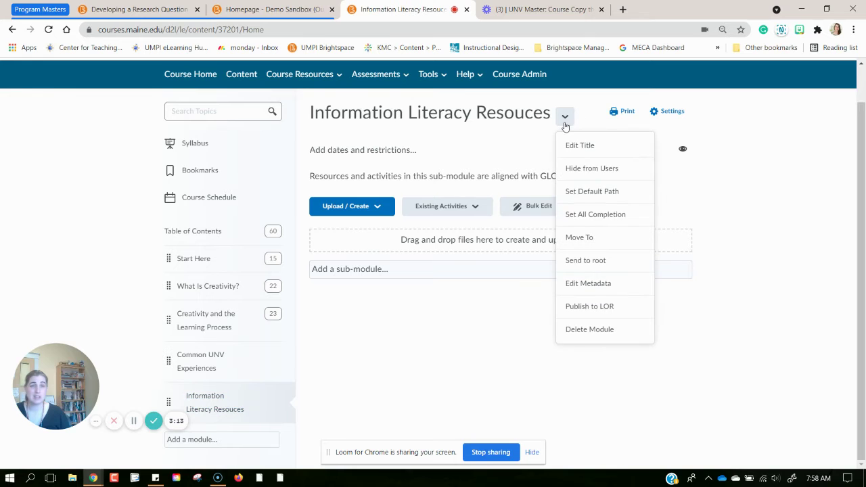
click(575, 329)
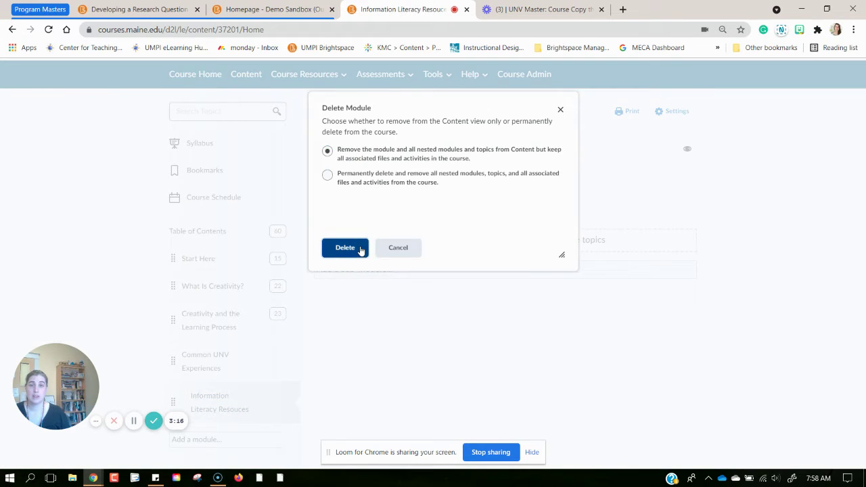
click(346, 247)
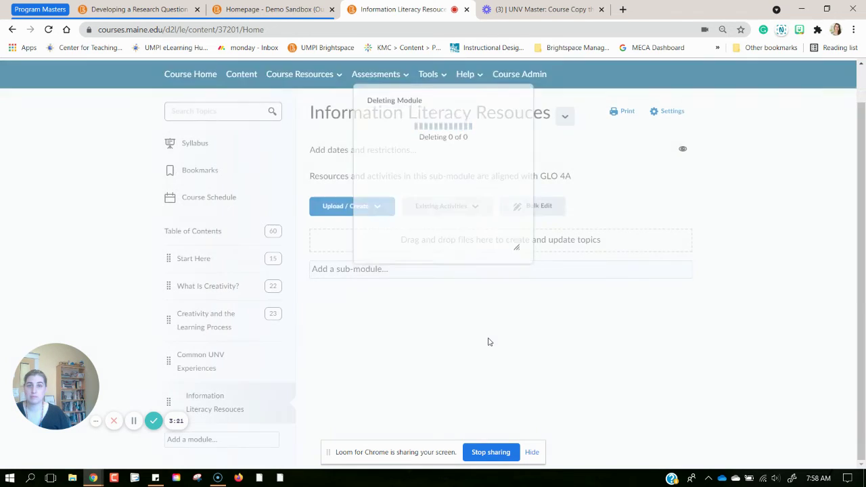
click(201, 374)
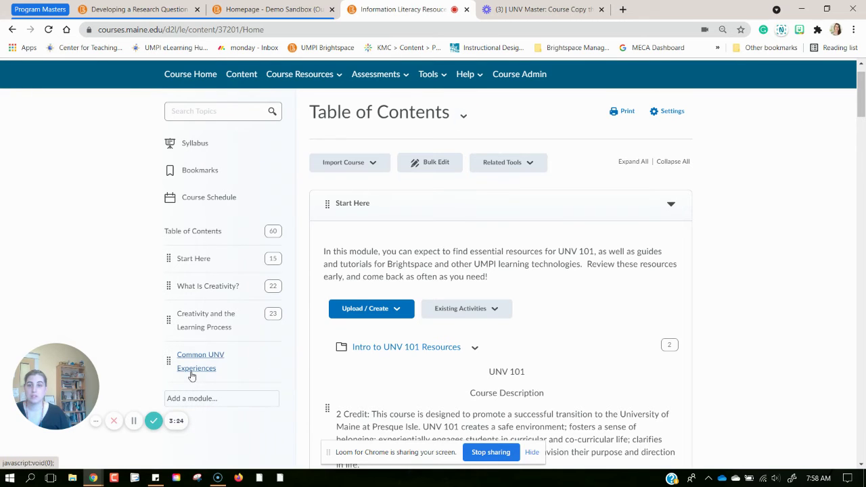
scroll(605, 276, down, 1)
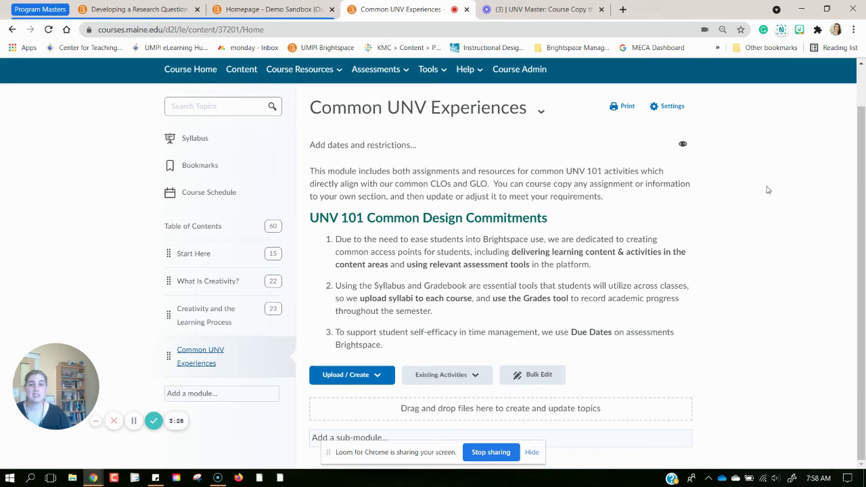
click(542, 112)
click(553, 324)
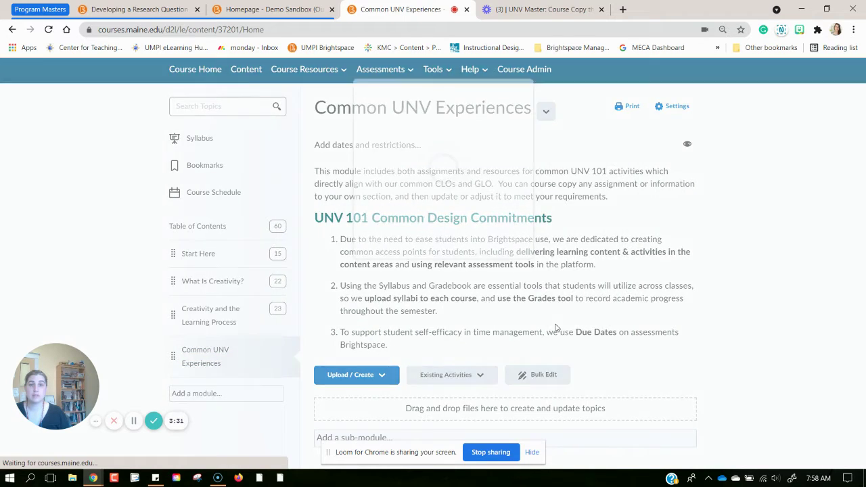
click(348, 249)
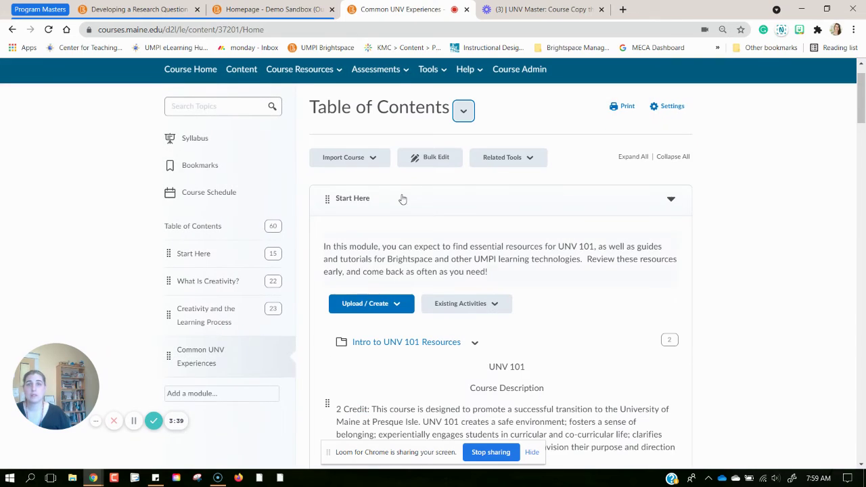
scroll(772, 262, down, 3)
scroll(775, 264, down, 2)
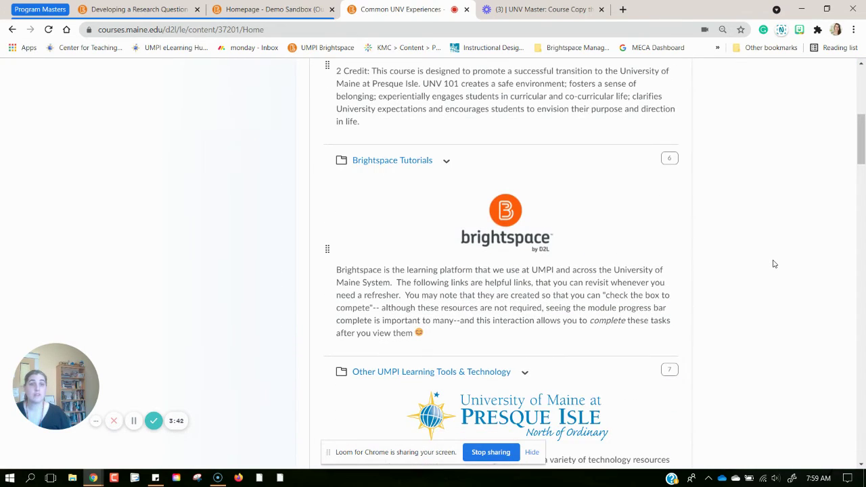
scroll(775, 264, up, 3)
scroll(775, 264, up, 2)
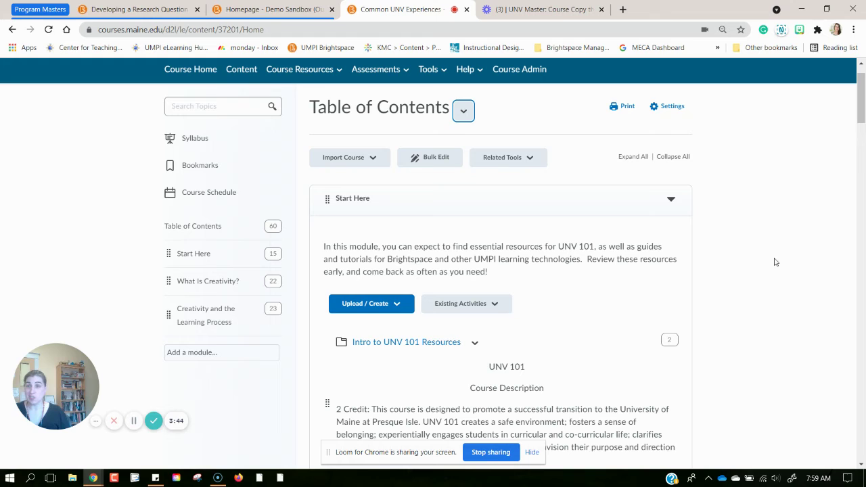
Copy the full instruction text of the master shell's research assignment
click(179, 13)
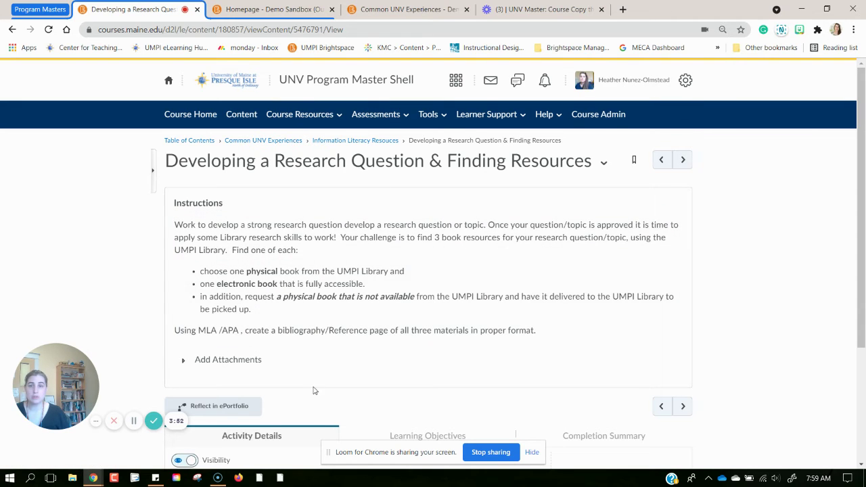
click(582, 332)
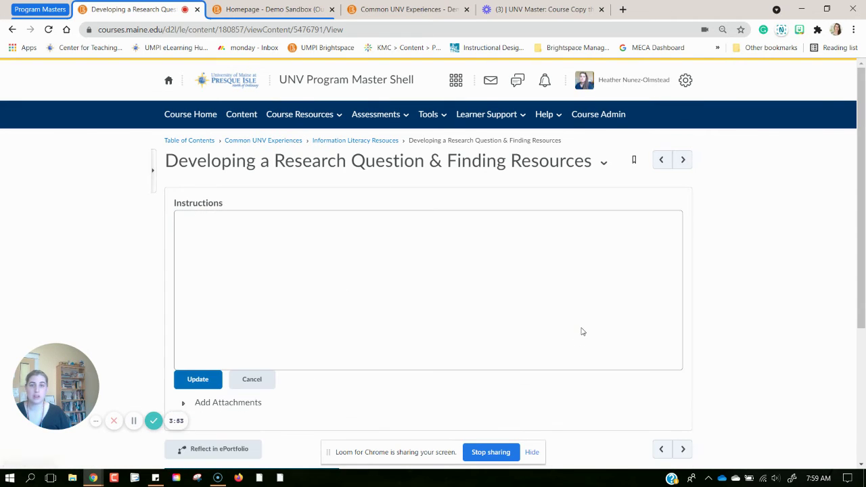
drag(677, 364, 690, 415)
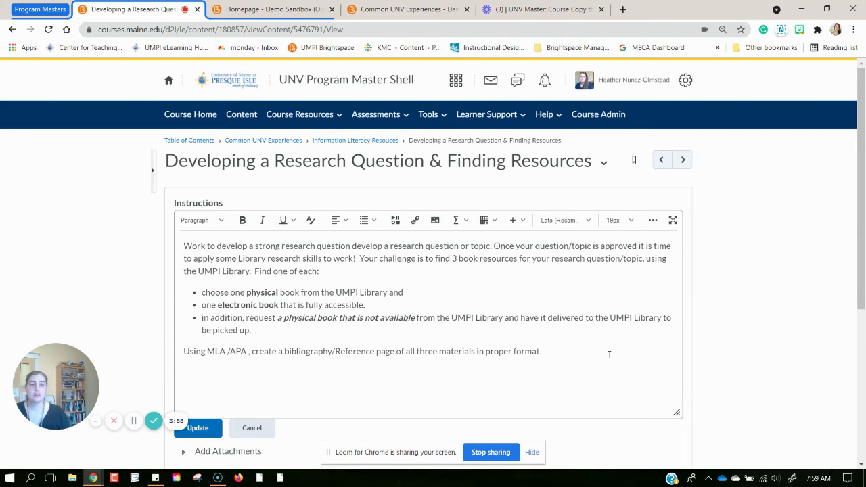
drag(609, 355, 163, 249)
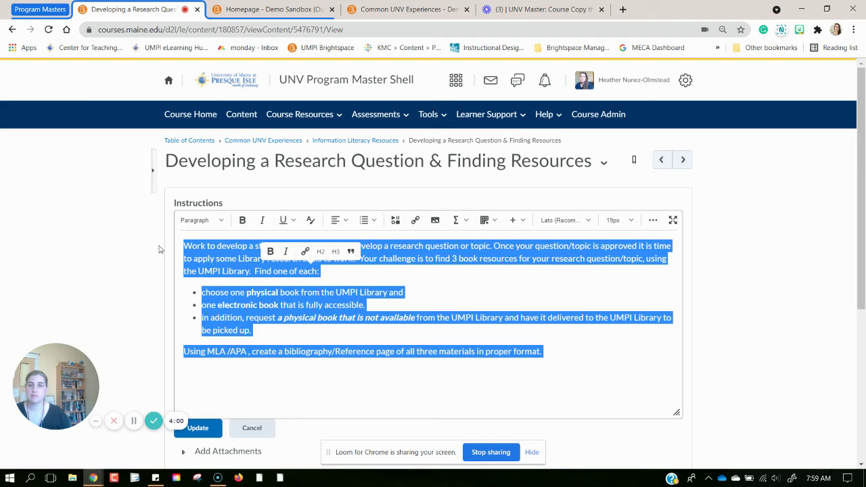
right_click(204, 265)
click(222, 279)
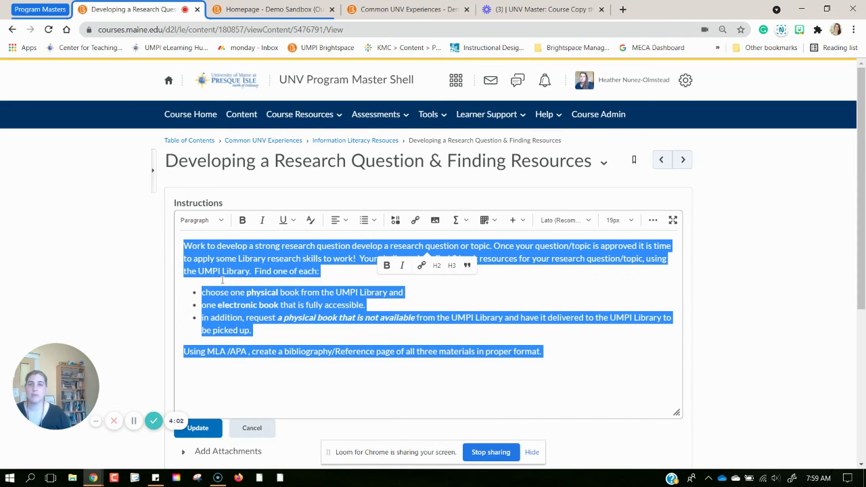
Start a new assignment in the Demo Sandbox course and name it 'title'
click(276, 10)
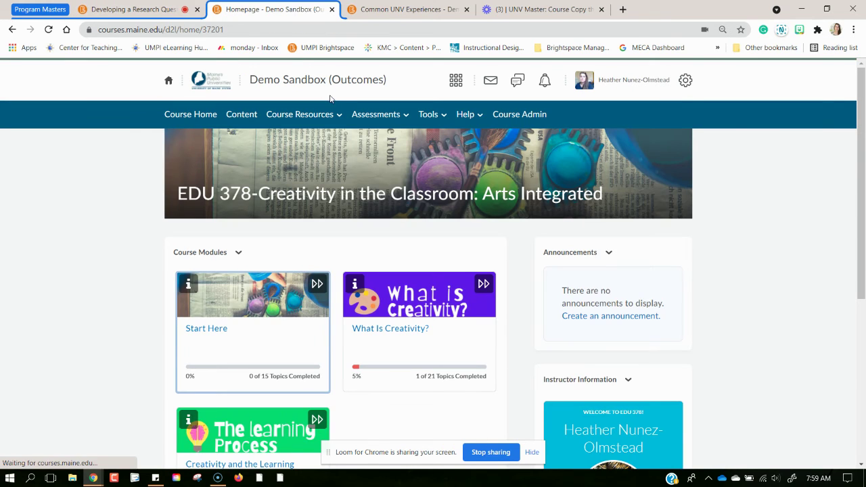
click(364, 123)
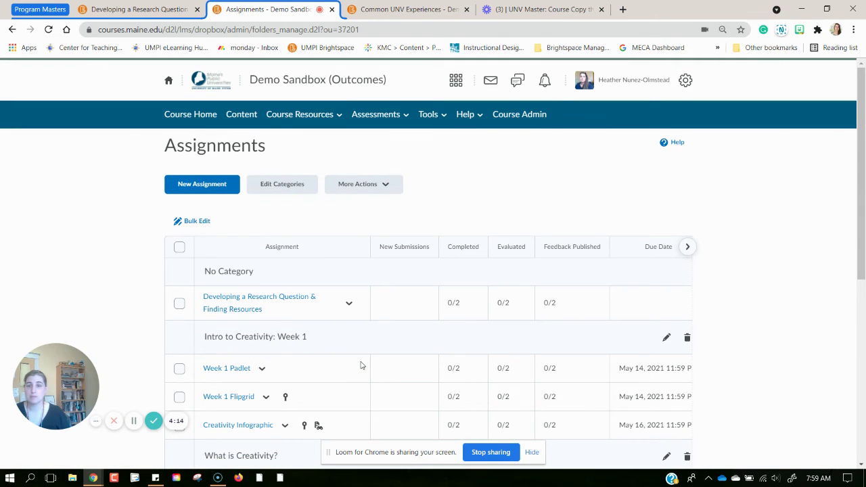
click(219, 186)
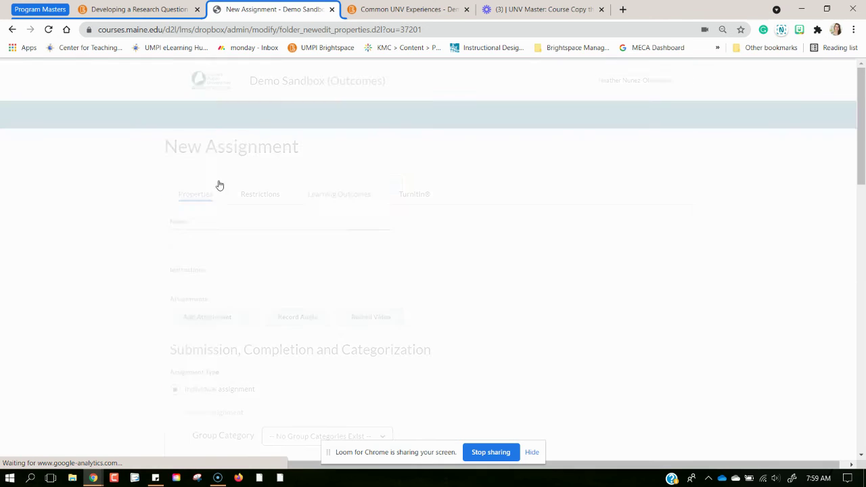
click(273, 238)
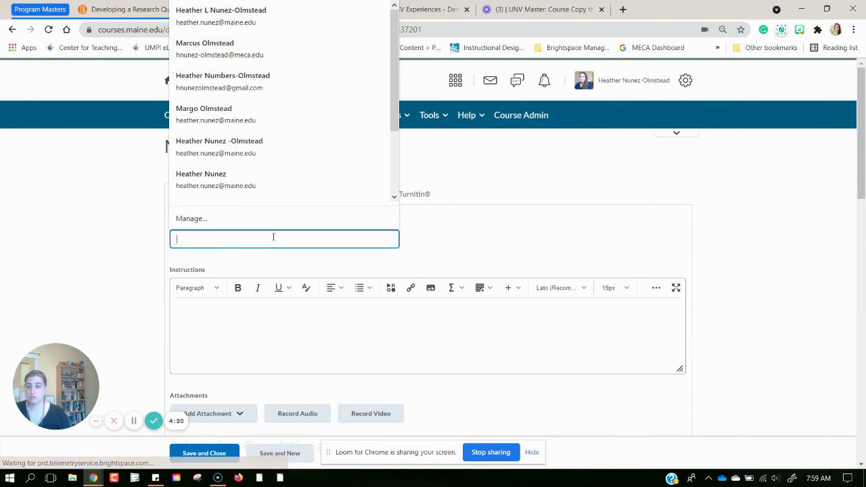
text(title)
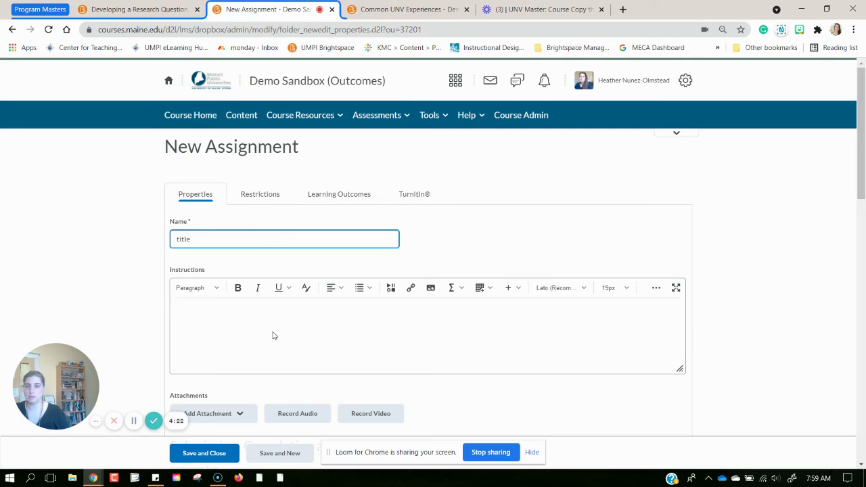
Paste the copied research instructions into the instructions box and review them
click(277, 329)
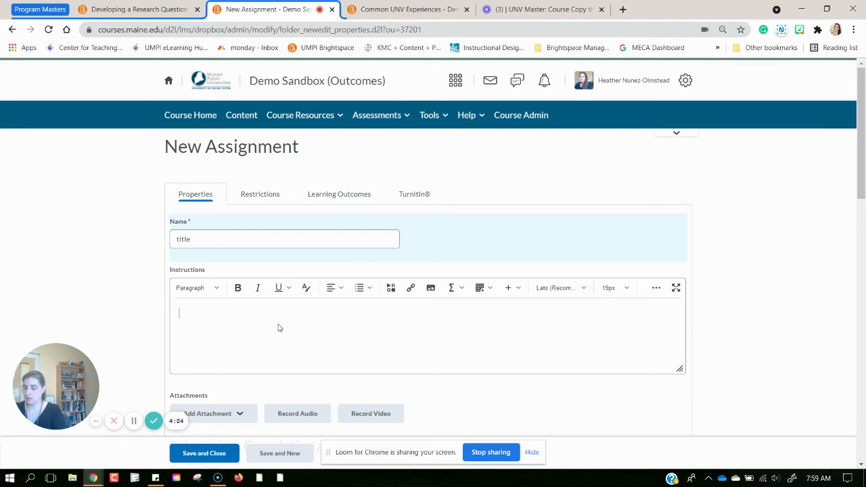
key(ctrl+v)
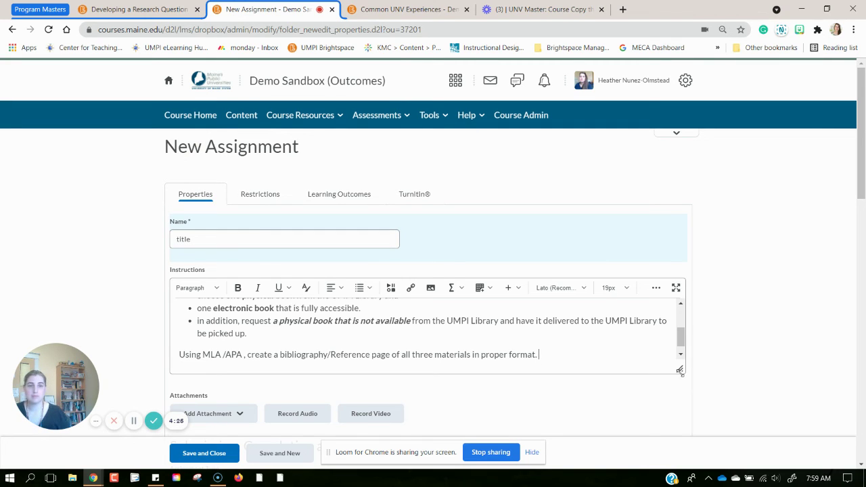
drag(679, 367, 679, 433)
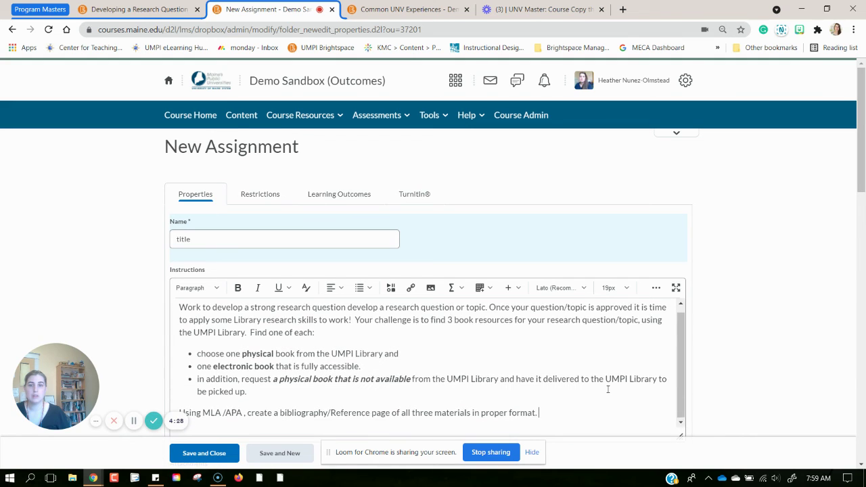
scroll(494, 399, down, 1)
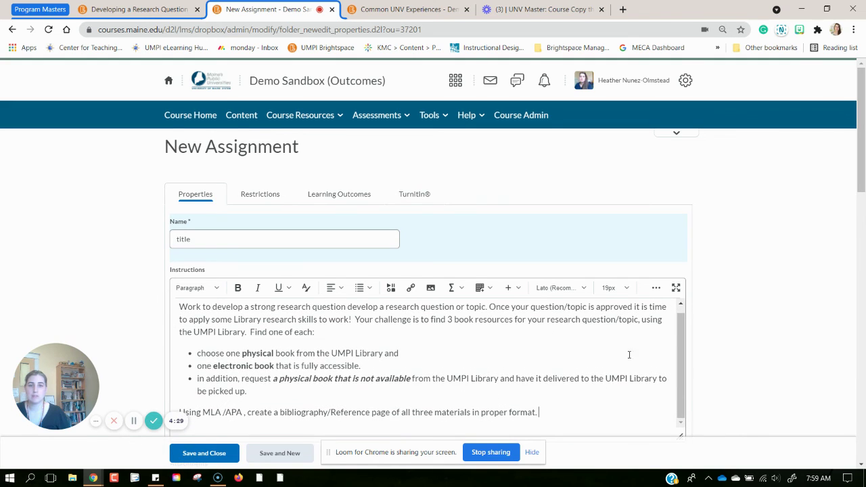
scroll(843, 268, down, 3)
scroll(843, 268, down, 3)
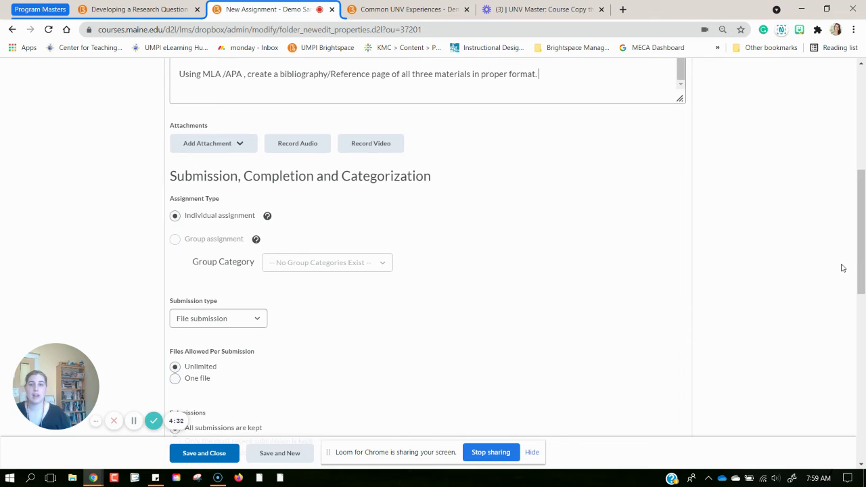
scroll(843, 268, down, 2)
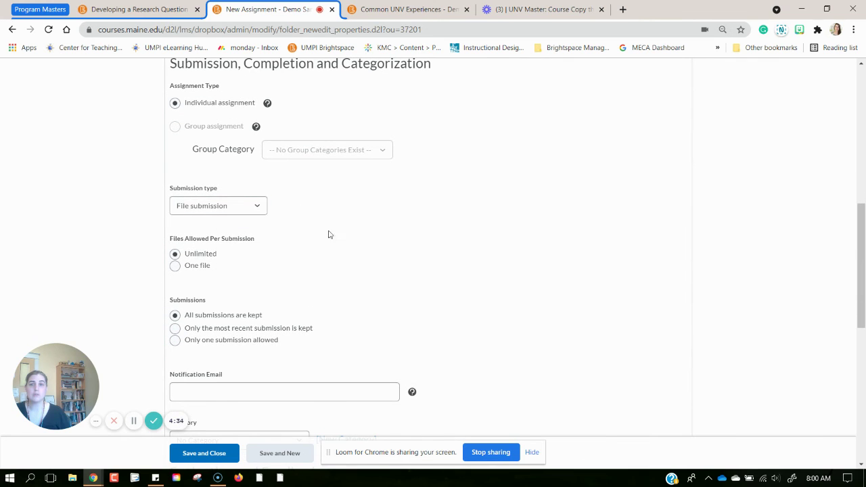
scroll(631, 271, down, 1)
scroll(631, 271, up, 1)
scroll(631, 272, up, 5)
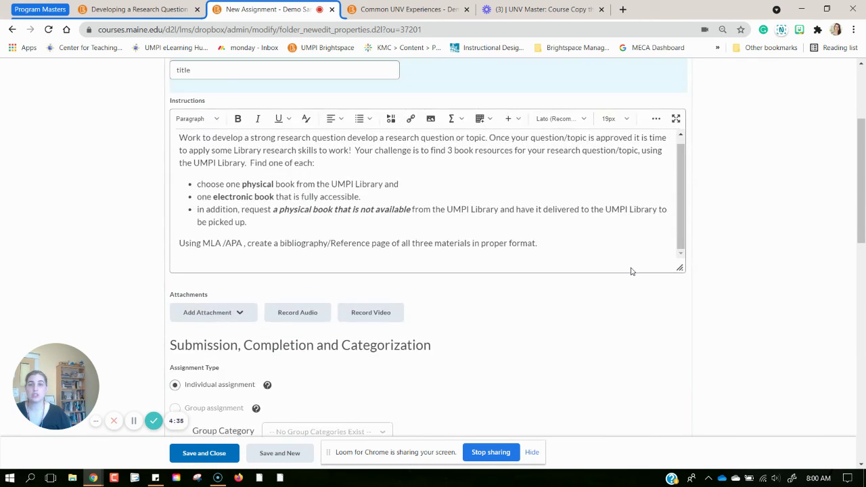
scroll(631, 271, up, 3)
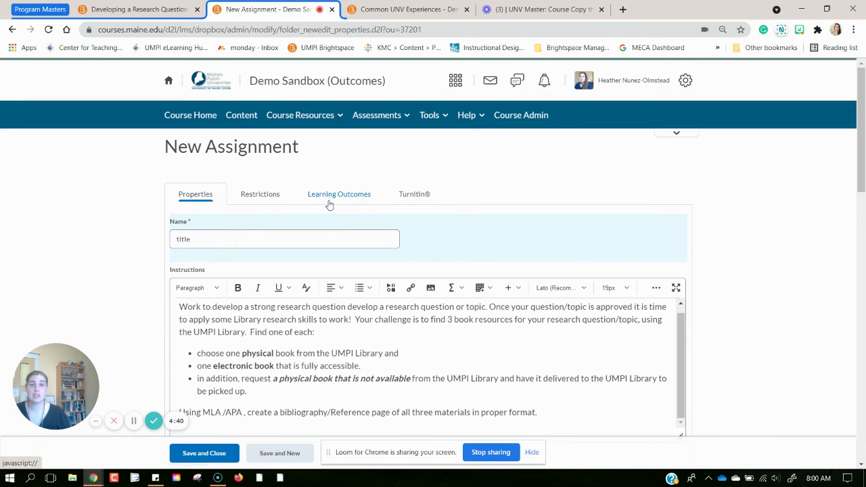
scroll(833, 249, down, 3)
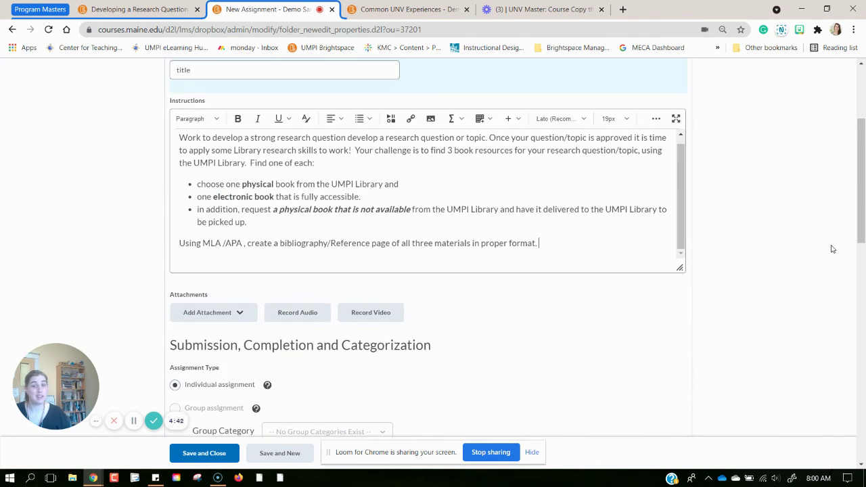
scroll(833, 249, down, 2)
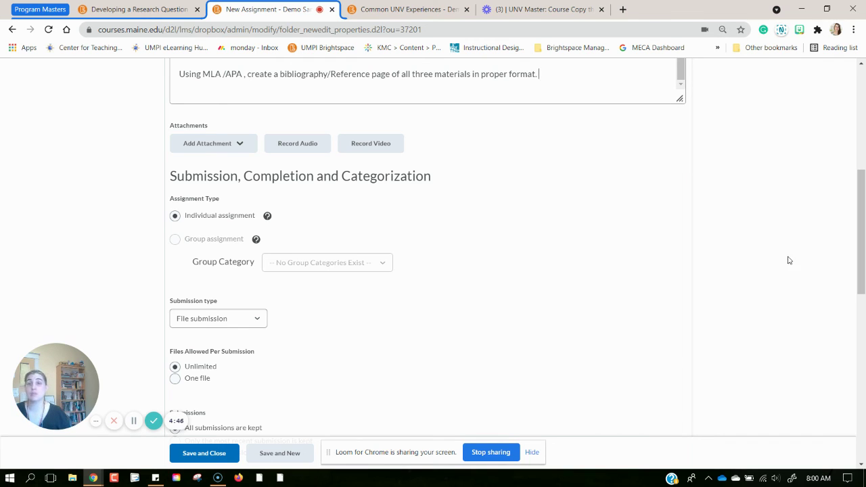
Save and close the new 'title' assignment
click(201, 458)
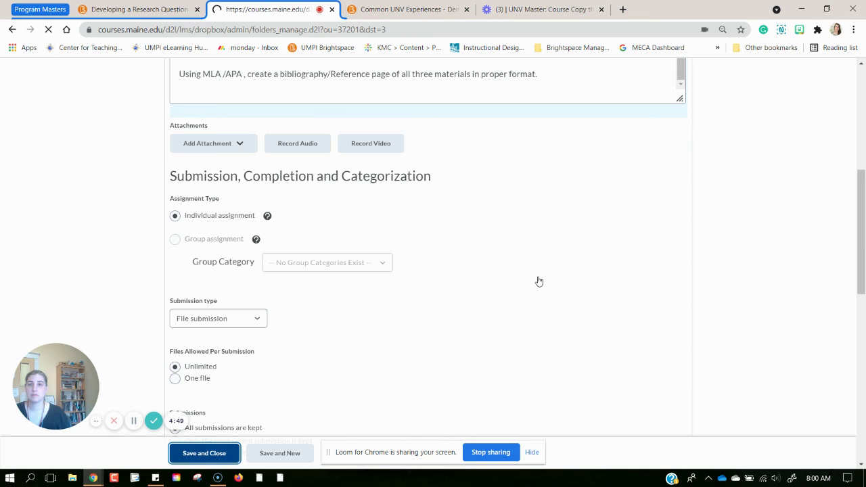